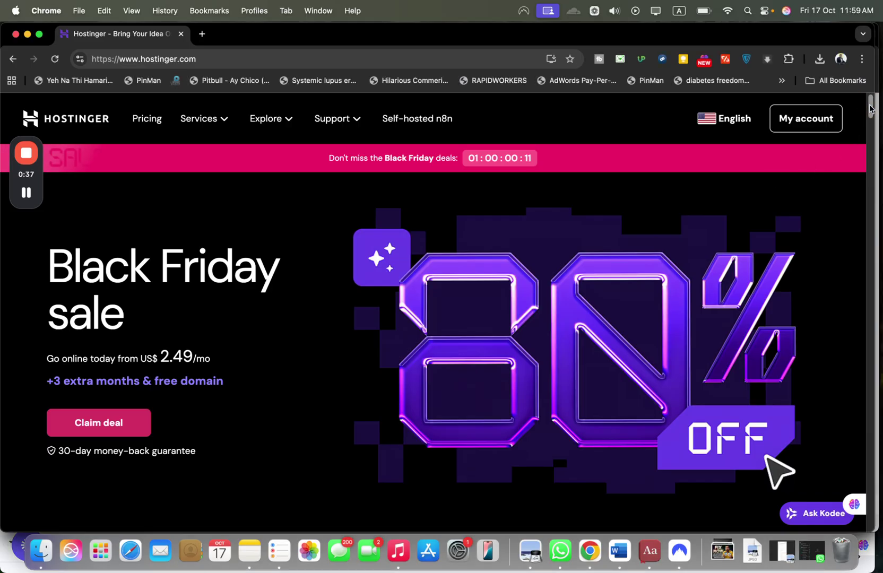
pyautogui.moveTo(870, 107); pyautogui.dragTo(870, 112)
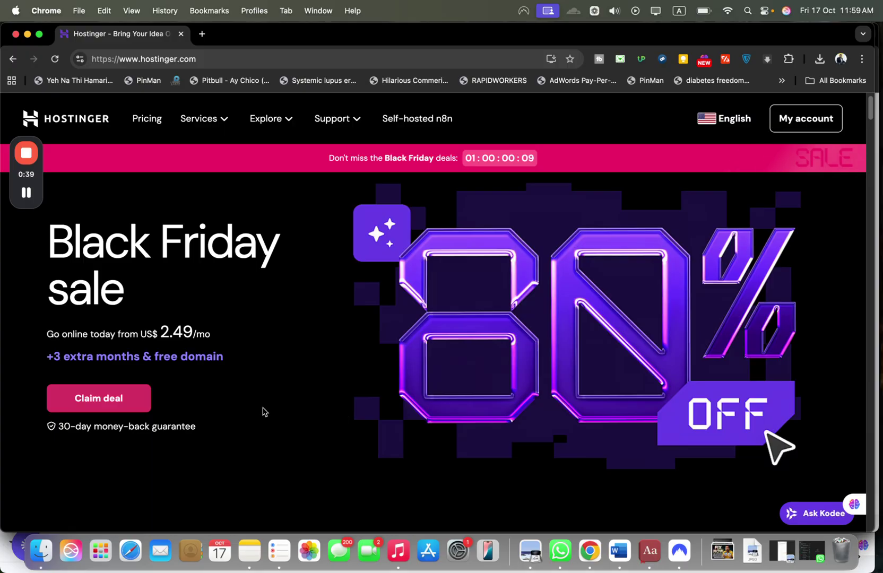
# Step: Browse the pricing section to compare the Premium, Business and Cloud Startup feature lists
pyautogui.click(127, 403)
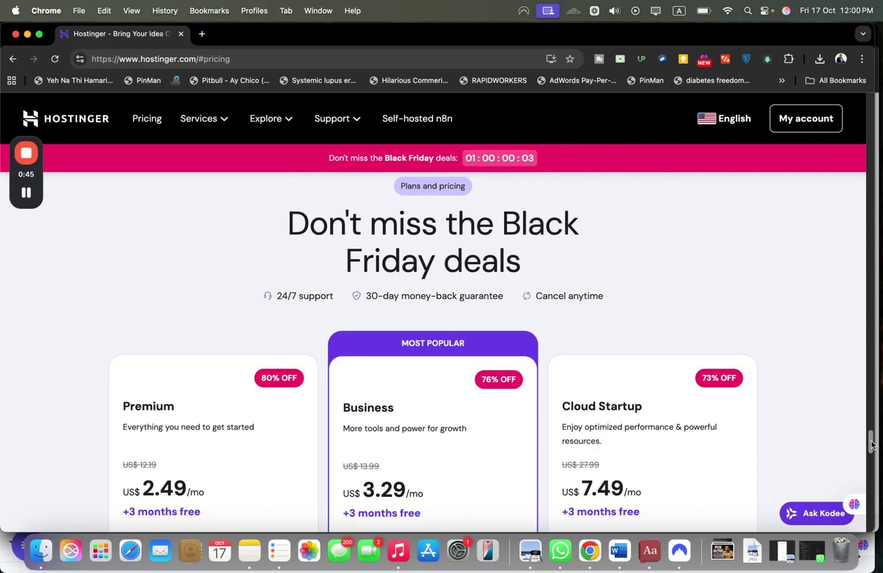
pyautogui.moveTo(872, 444)
pyautogui.mouseDown()
pyautogui.moveTo(872, 454)
pyautogui.moveTo(828, 139)
pyautogui.mouseUp()
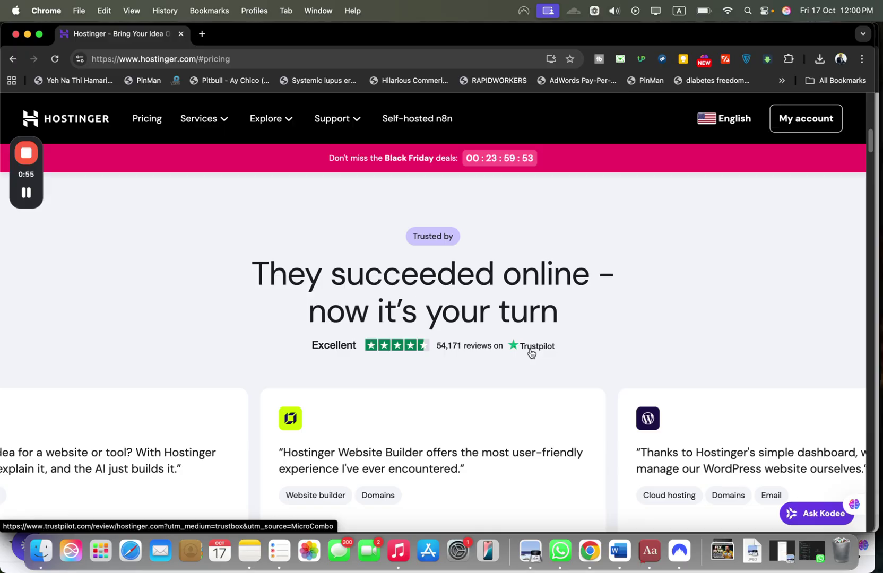
pyautogui.moveTo(869, 142); pyautogui.dragTo(869, 173)
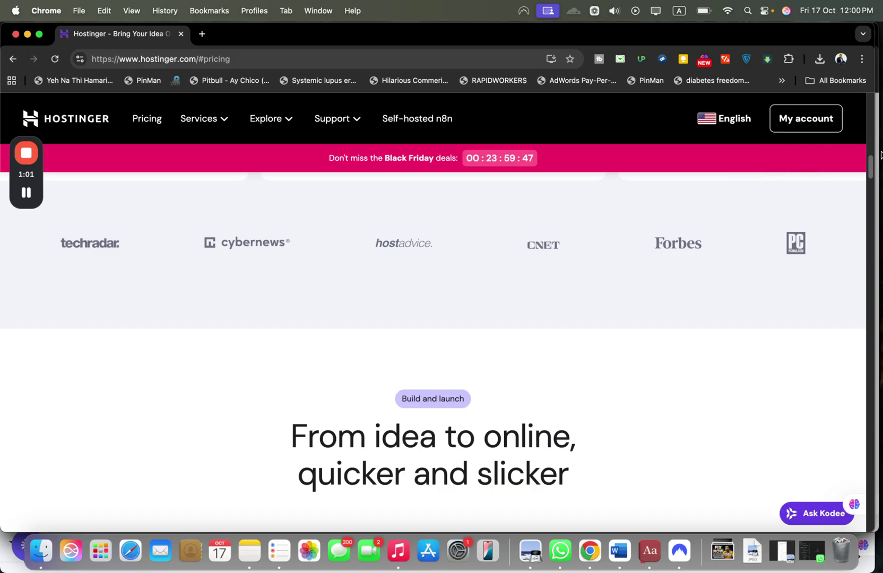
pyautogui.moveTo(870, 165)
pyautogui.mouseDown()
pyautogui.moveTo(870, 354)
pyautogui.moveTo(818, 114)
pyautogui.mouseUp()
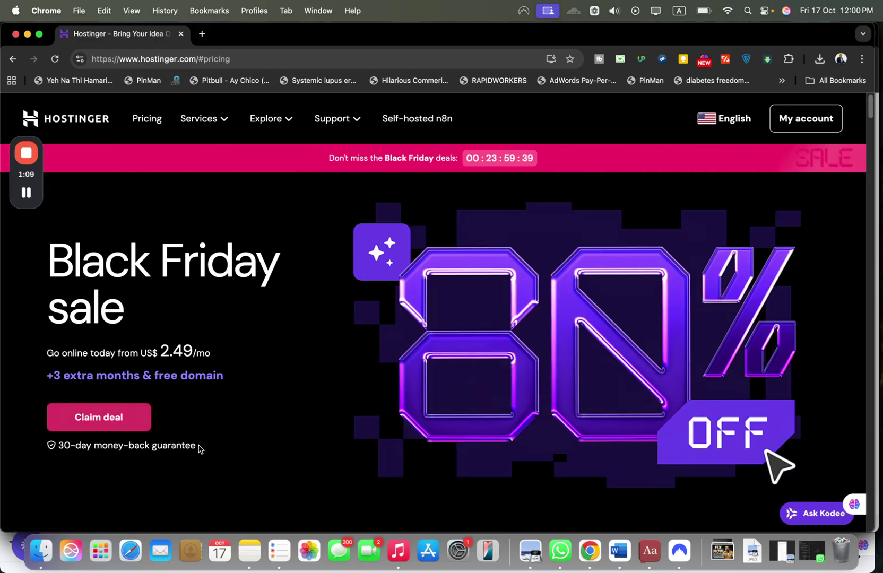
pyautogui.moveTo(59, 446); pyautogui.dragTo(115, 445)
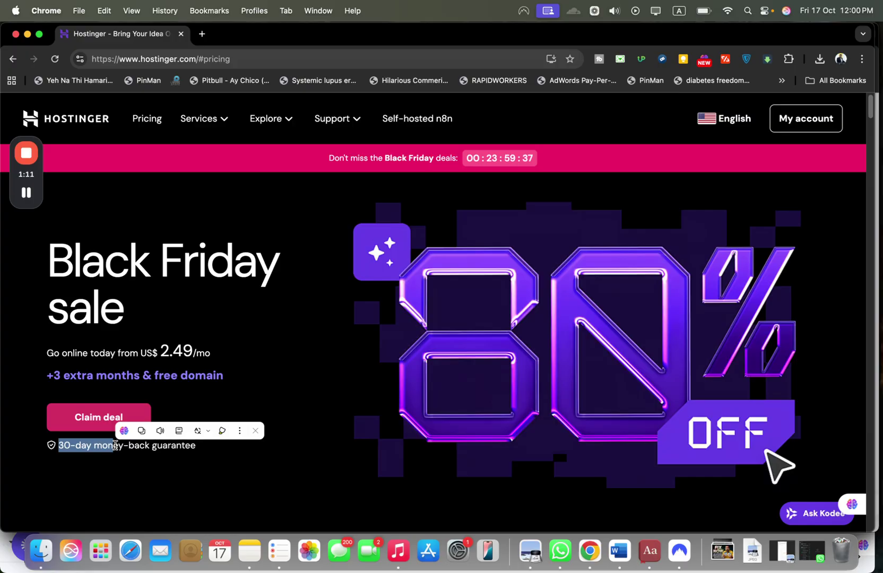
pyautogui.click(88, 419)
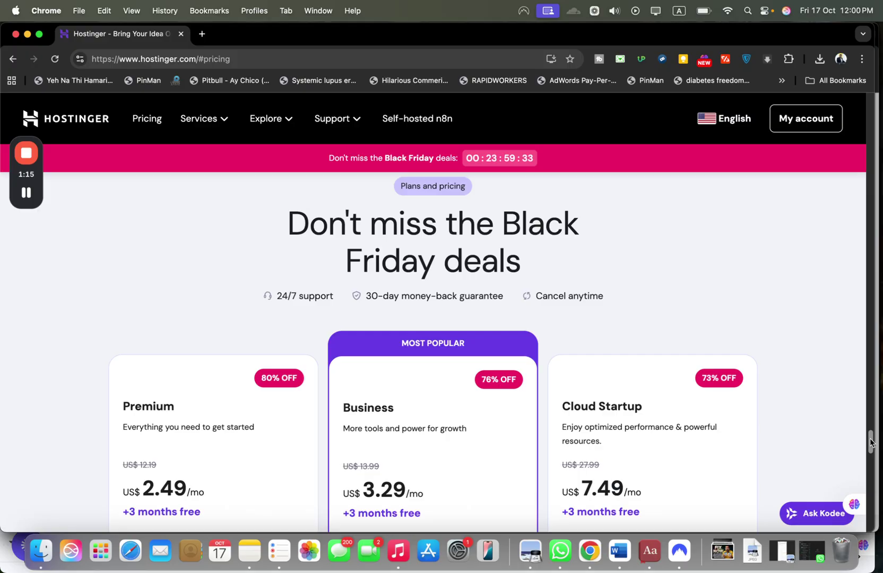
pyautogui.moveTo(870, 442)
pyautogui.mouseDown()
pyautogui.moveTo(868, 467)
pyautogui.moveTo(868, 442)
pyautogui.mouseUp()
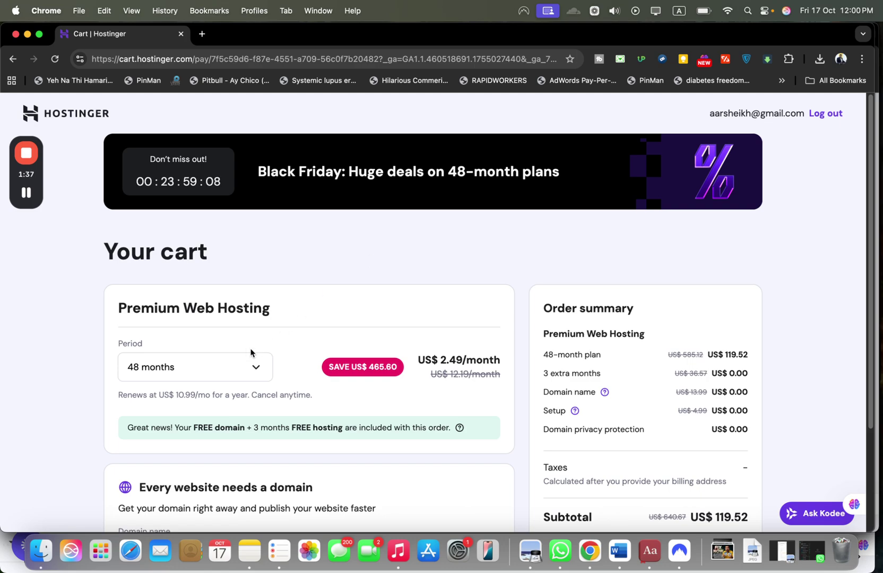
# Step: Review the billing period options and keep Premium Web Hosting on 48 months at US$119.52
pyautogui.click(232, 367)
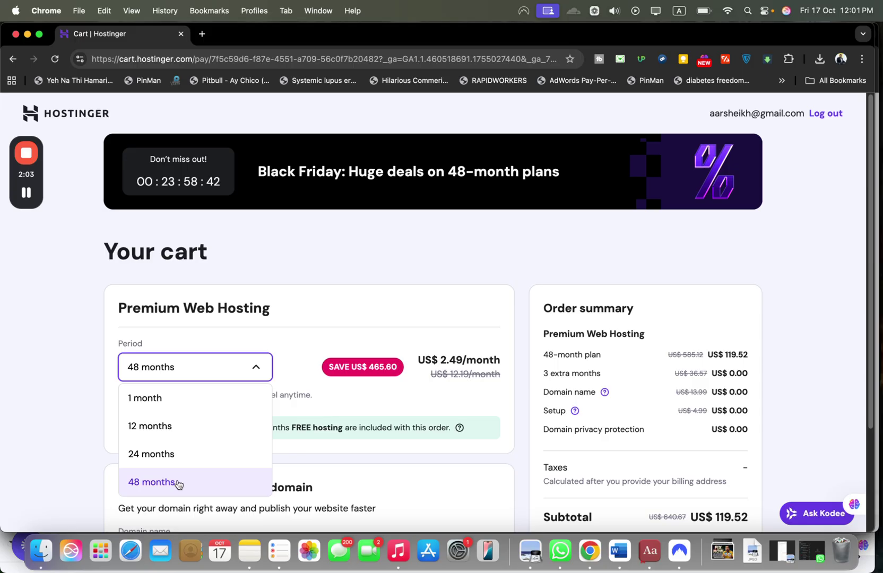
pyautogui.click(178, 484)
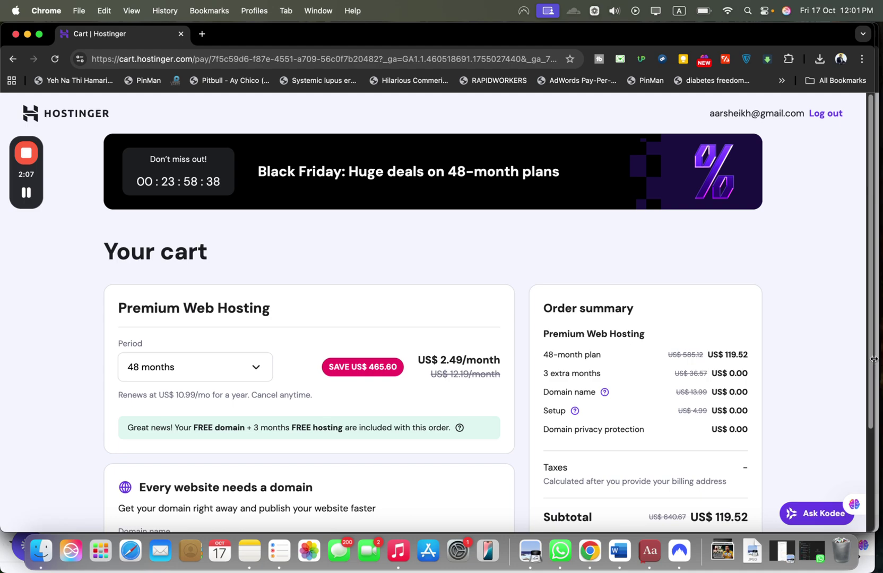
pyautogui.moveTo(872, 362); pyautogui.dragTo(869, 434)
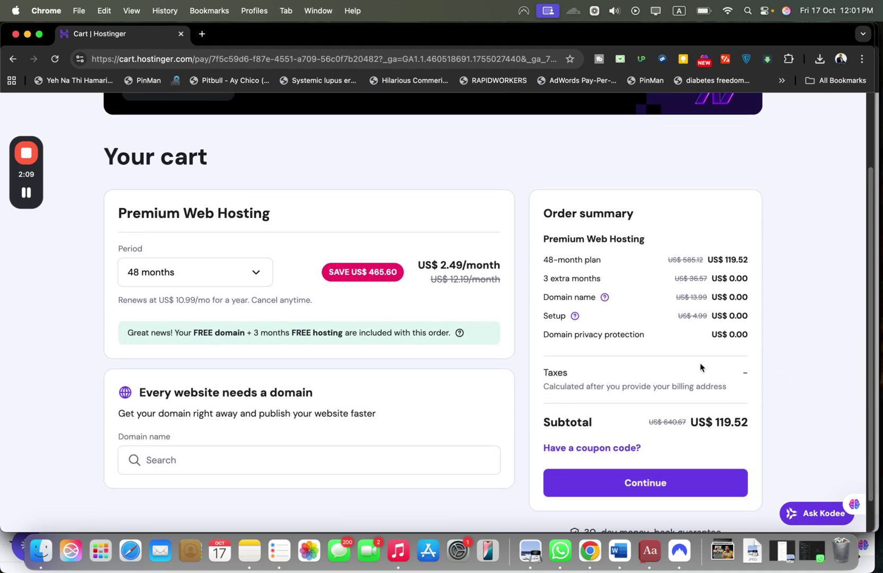
# Step: Try applying the ALIRAZAMARKETING coupon code to the cart
pyautogui.click(598, 448)
pyautogui.click(592, 493)
pyautogui.write('ALIRAZA')
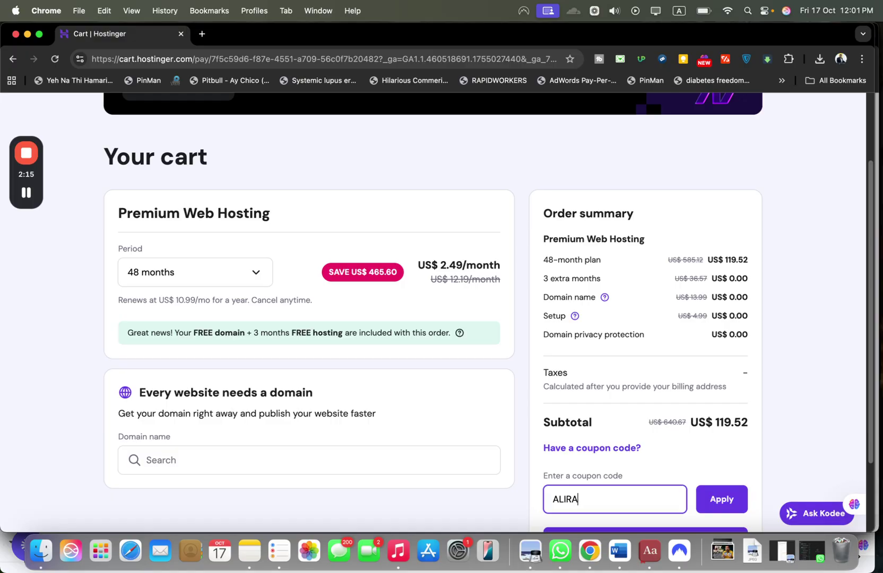
pyautogui.write('MARKETING')
pyautogui.click(721, 498)
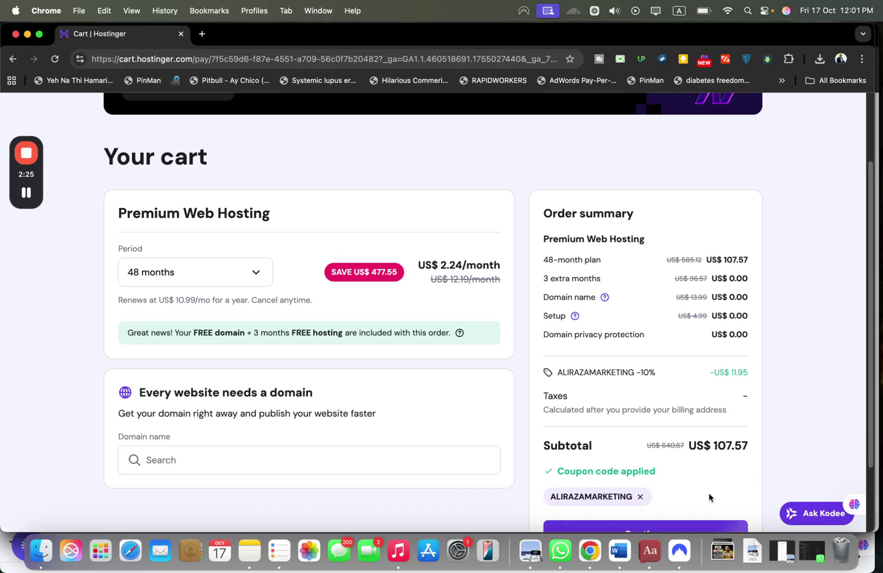
pyautogui.moveTo(872, 445); pyautogui.dragTo(872, 476)
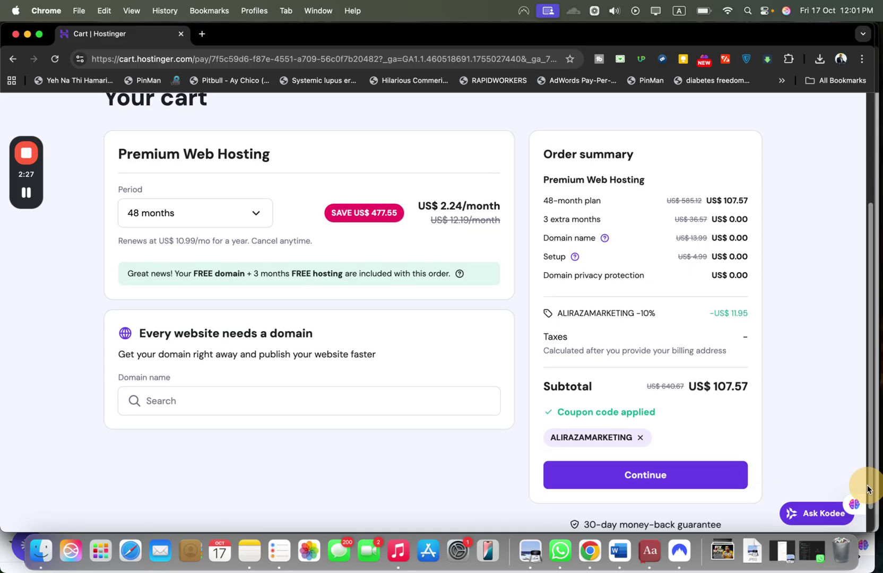
# Step: Remove ALIRAZAMARKETING and apply coupon HI10 instead, bringing the subtotal to US$107.57
pyautogui.click(640, 438)
pyautogui.click(642, 438)
pyautogui.write('HI')
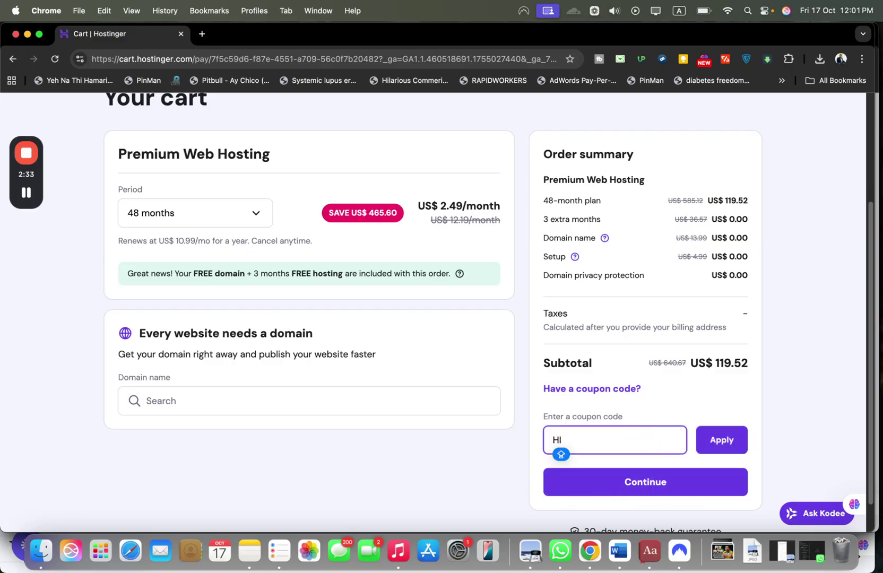
pyautogui.write('10')
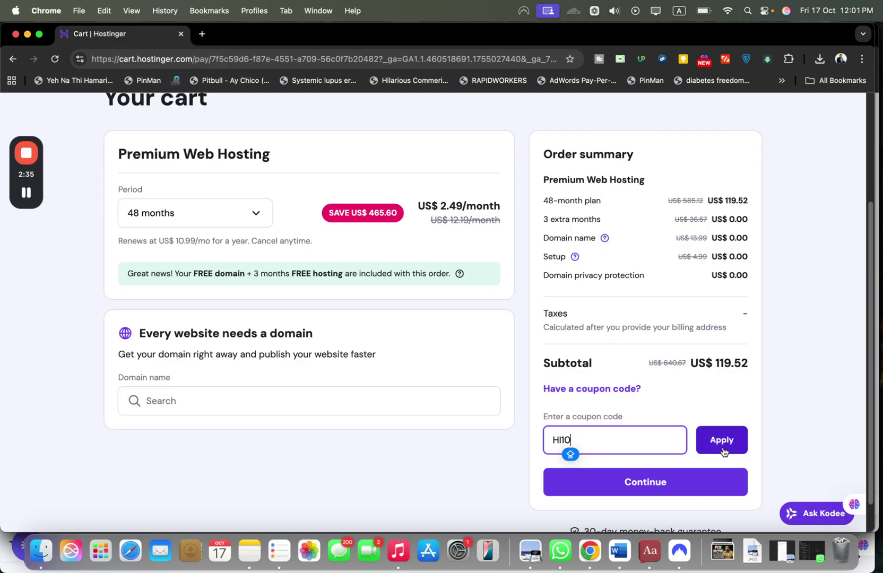
pyautogui.click(722, 440)
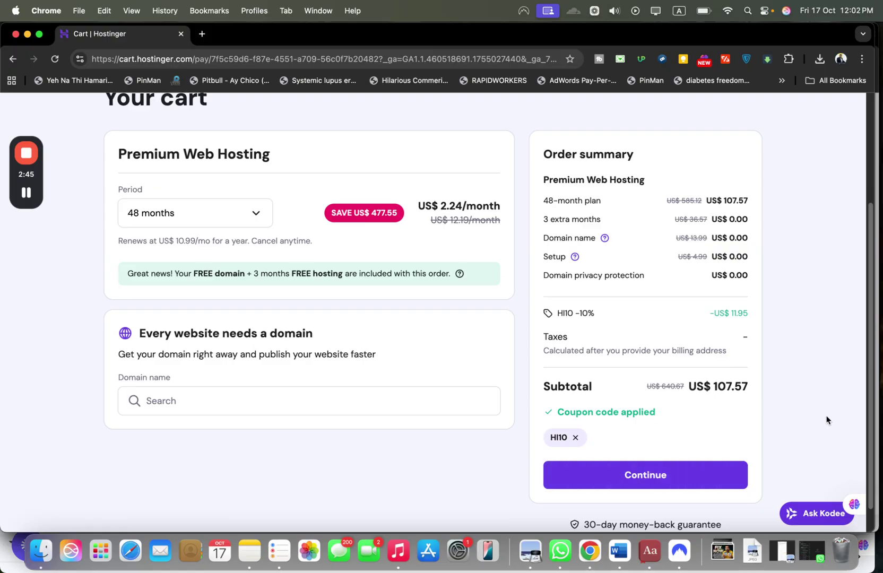
pyautogui.scroll(-1, 864, 434)
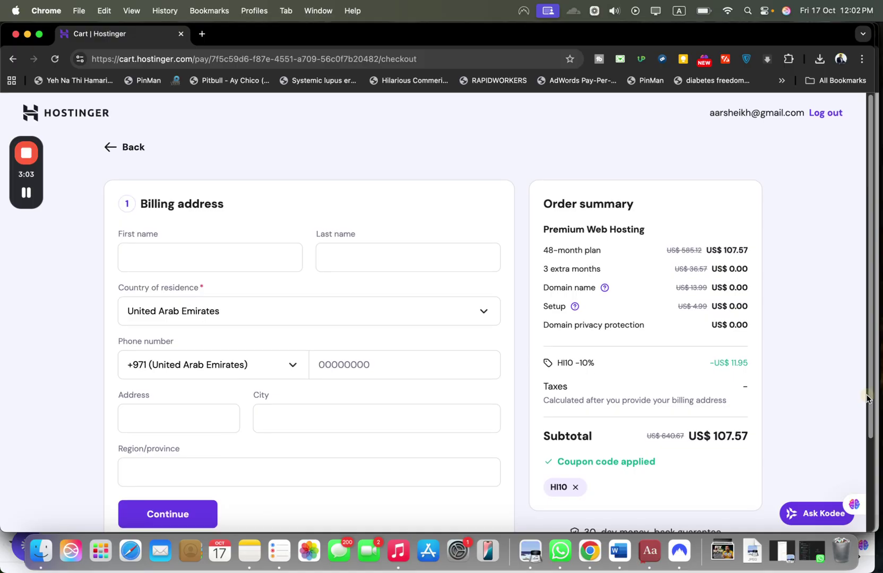
pyautogui.moveTo(864, 414); pyautogui.dragTo(865, 435)
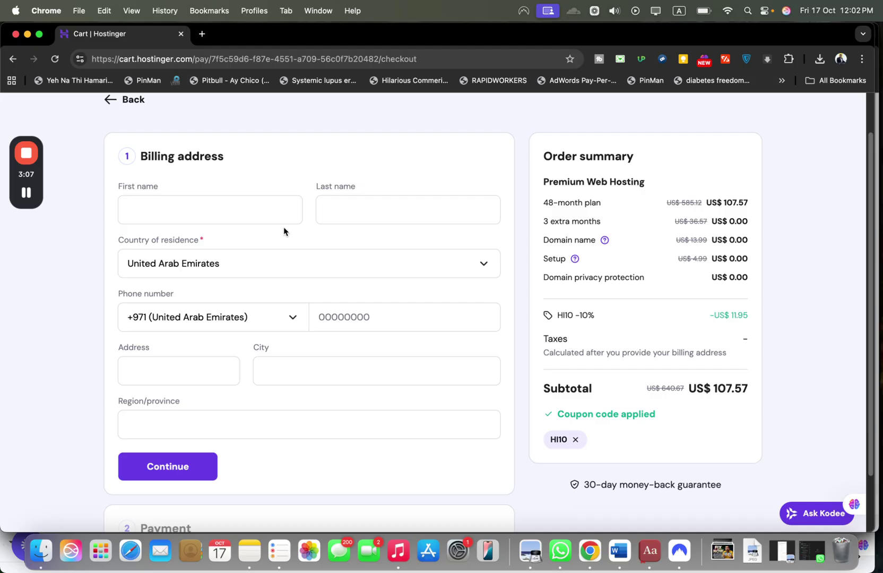
# Step: Submit the United Arab Emirates billing address to reach card payment at US$107.57
pyautogui.click(191, 478)
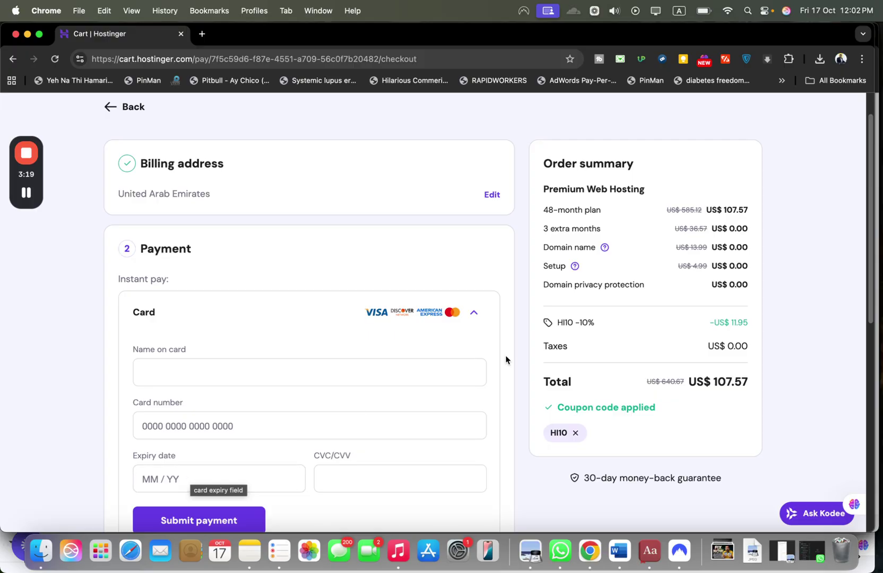
pyautogui.moveTo(868, 297); pyautogui.dragTo(839, 503)
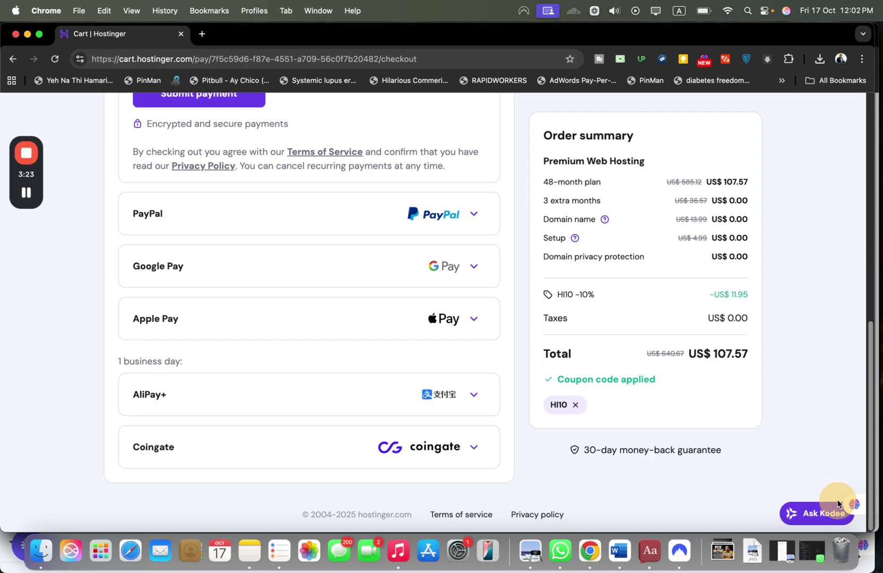
pyautogui.moveTo(839, 503); pyautogui.dragTo(811, 341)
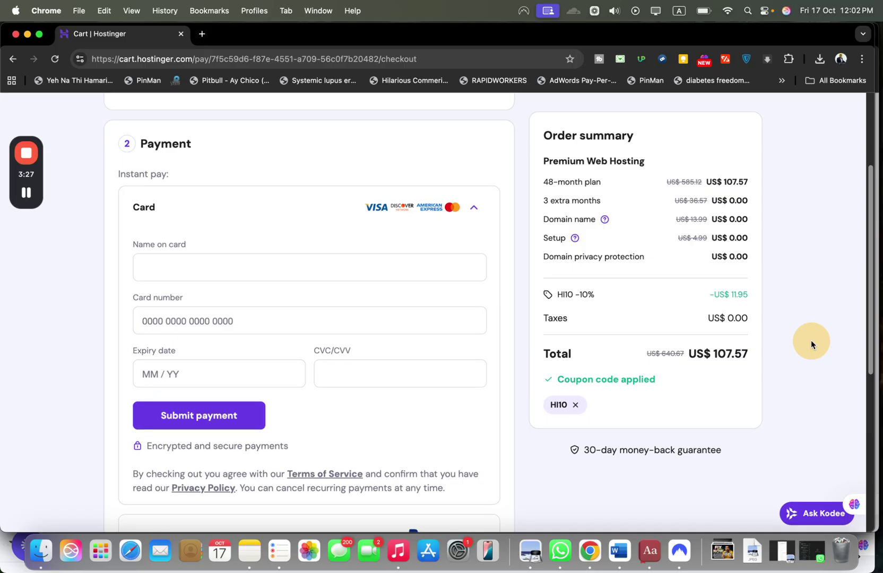